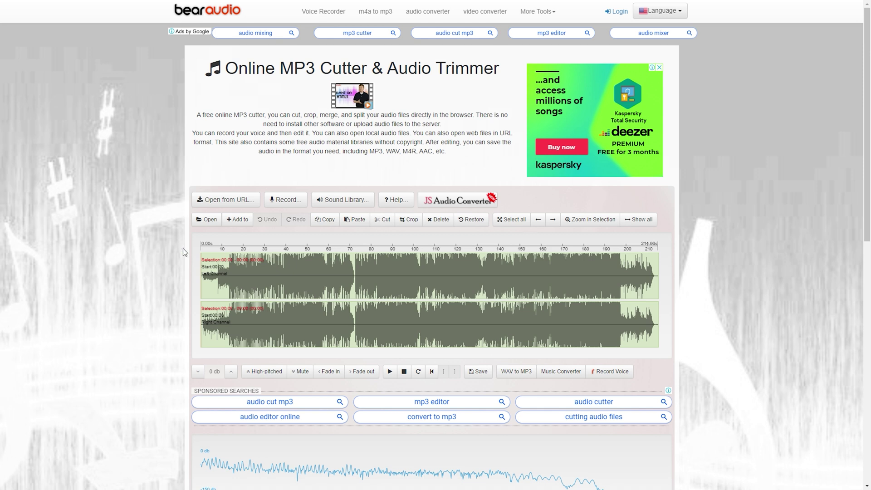
- Apply a fade-in to the song from about 1:04 to 1:48, briefly checking the Sound Library
left_click(335, 270)
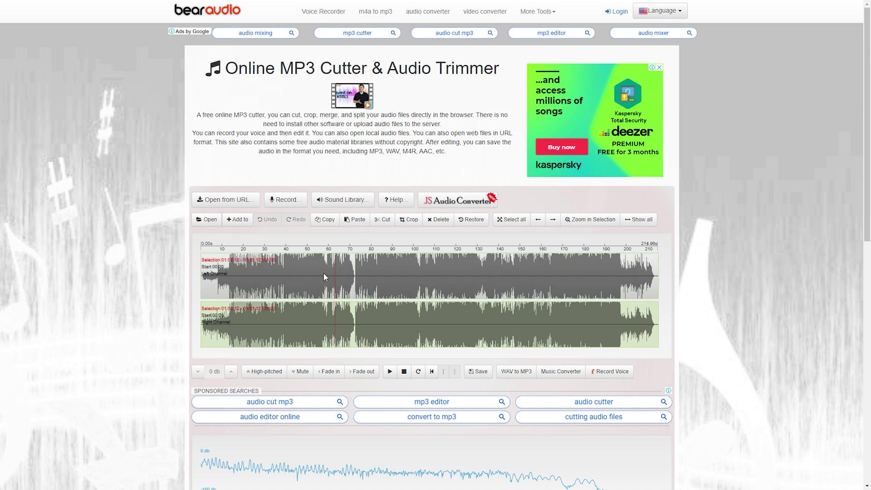
left_click(206, 268)
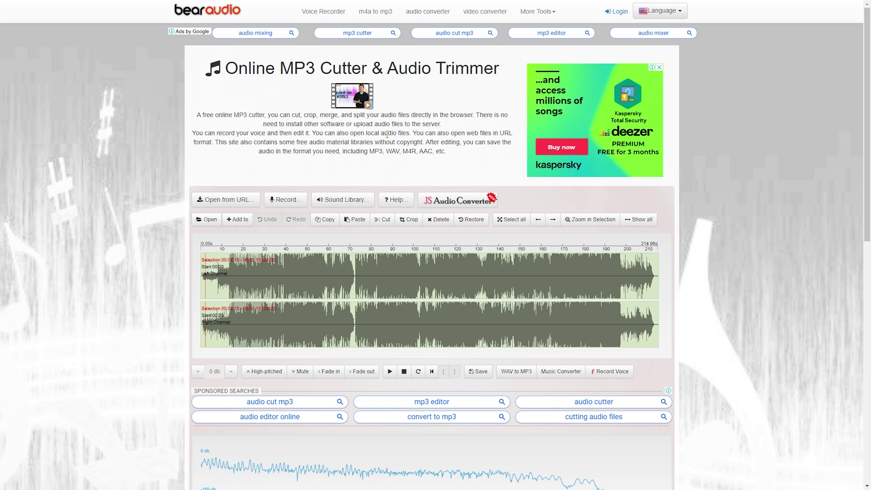
left_click(349, 198)
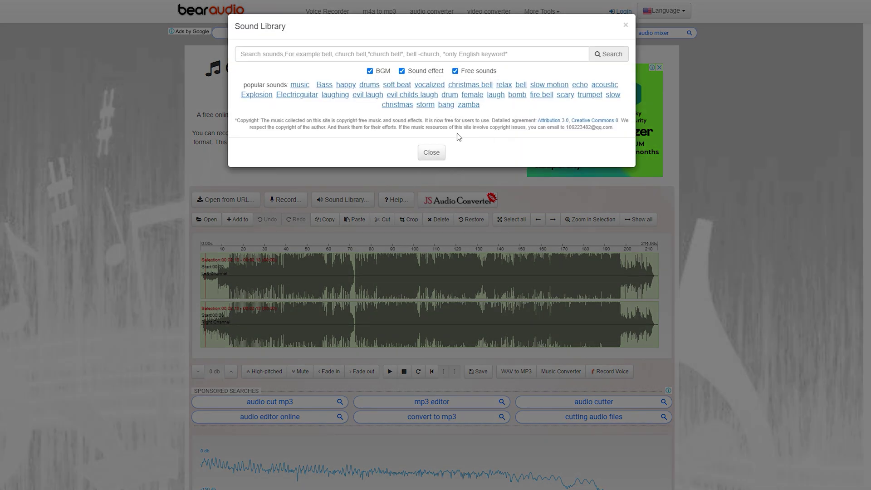
left_click(434, 154)
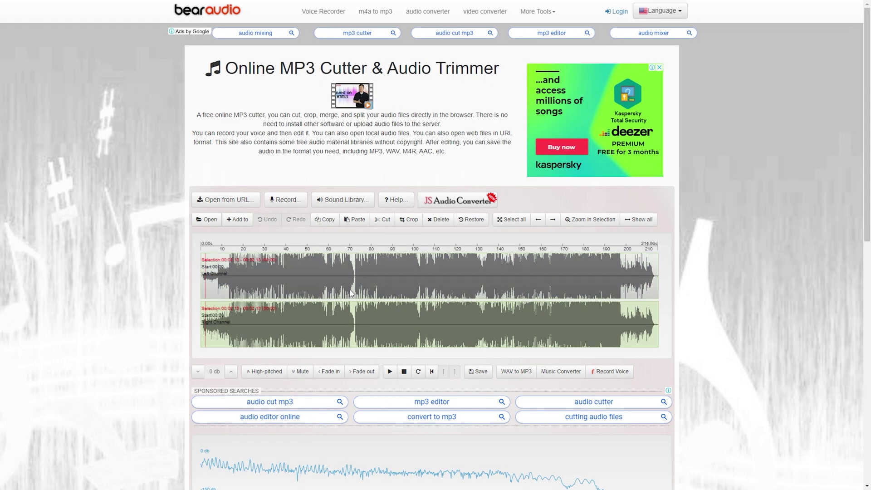
left_click_drag(338, 283, 428, 283)
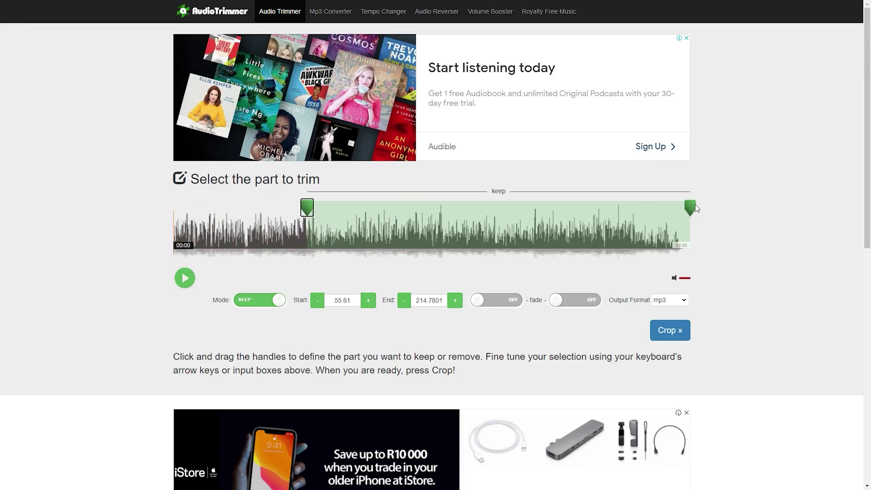
- End the kept part at 144.16 s, play it back, then open Royalty Free Music
left_click_drag(695, 207, 520, 208)
left_click(403, 222)
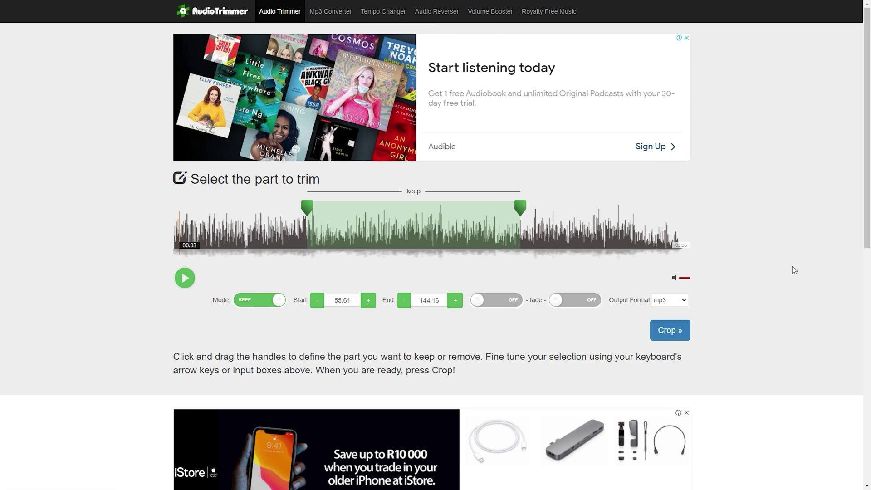
left_click(560, 12)
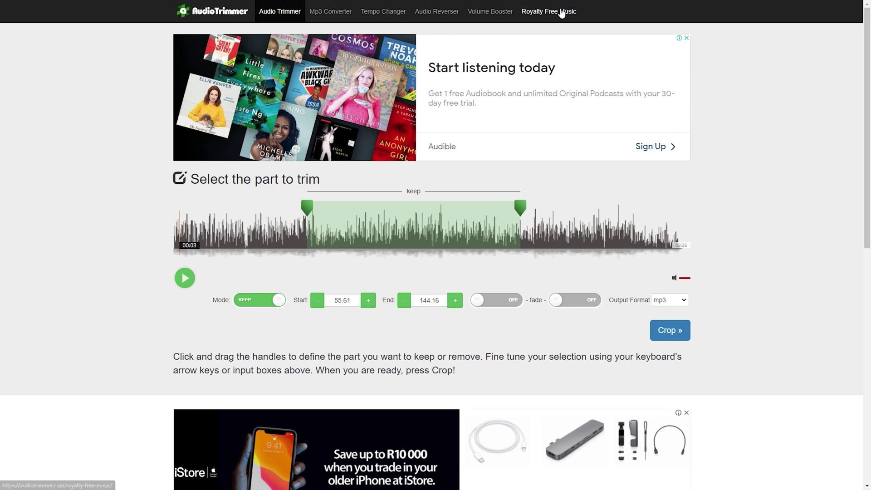
left_click(508, 139)
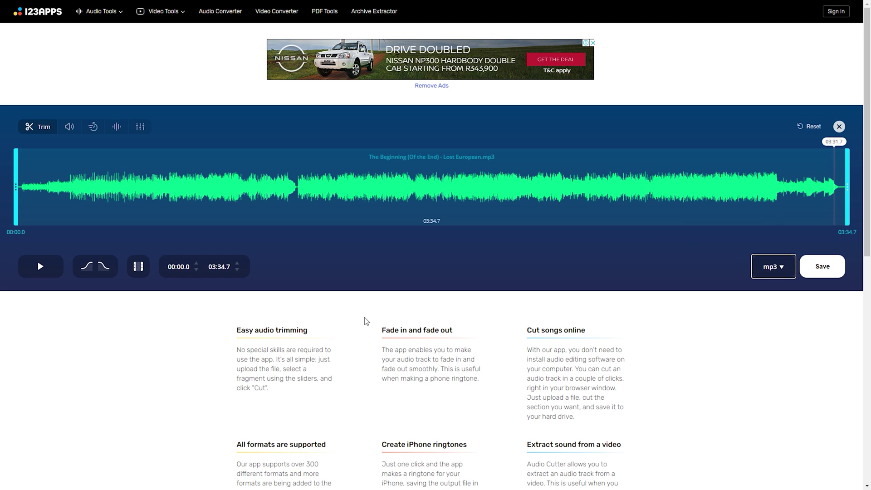
- Keep mp3 output, browse the Audio and Video Tools menus, and add a 3-second fade-in
left_click(783, 269)
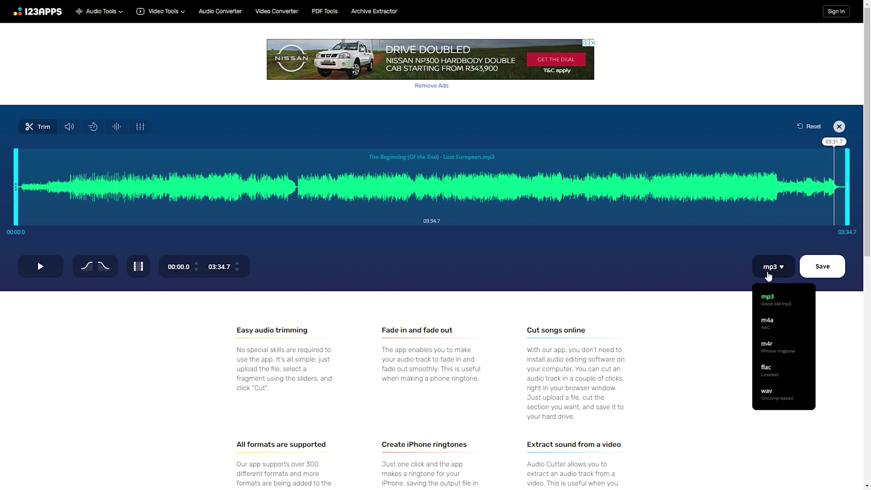
left_click(784, 271)
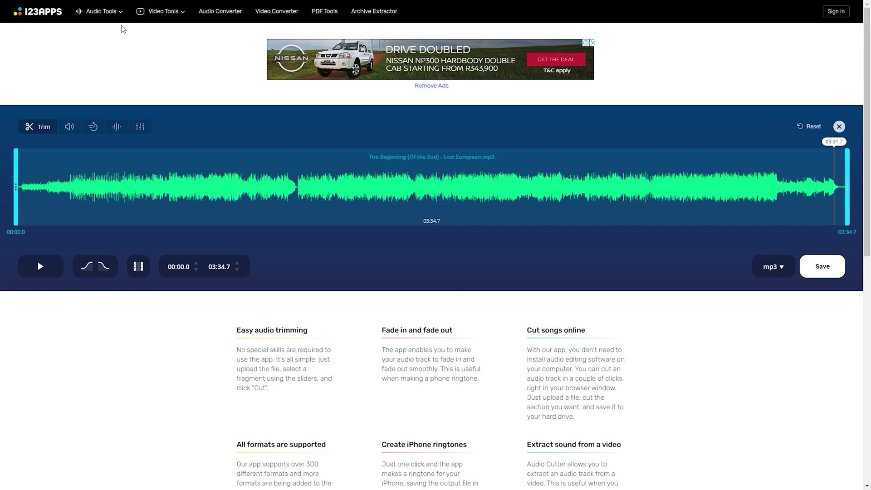
left_click(96, 13)
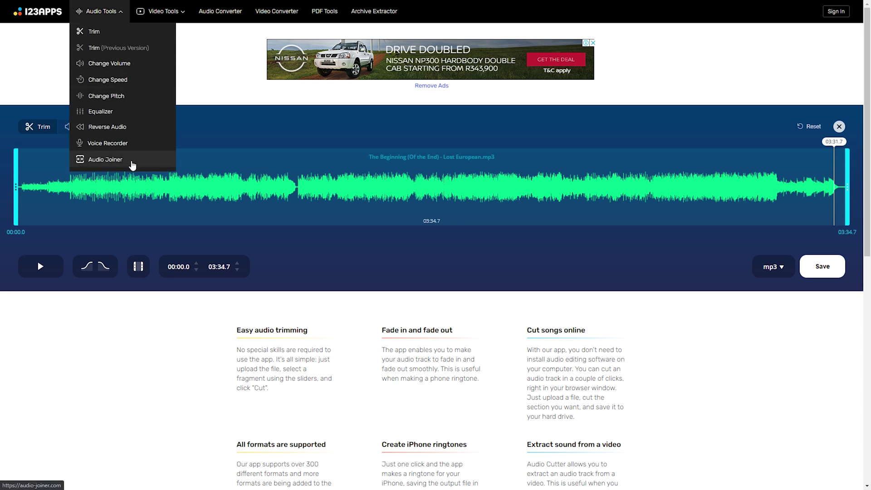
left_click(164, 11)
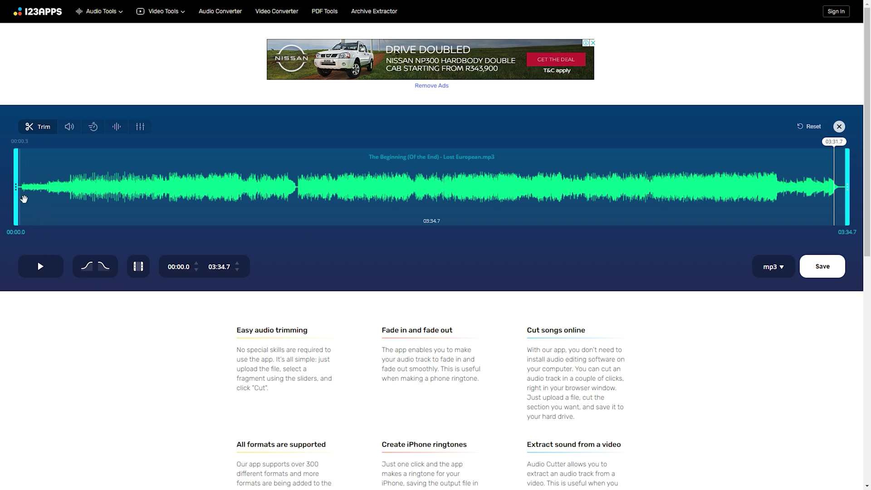
mouse_move(17, 197)
left_mouse_down()
mouse_move(139, 197)
mouse_move(9, 197)
left_mouse_up()
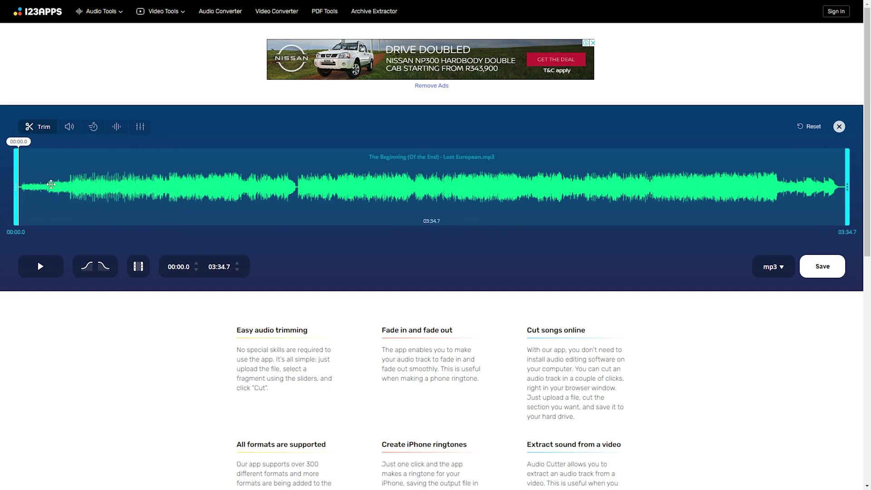
left_click(94, 274)
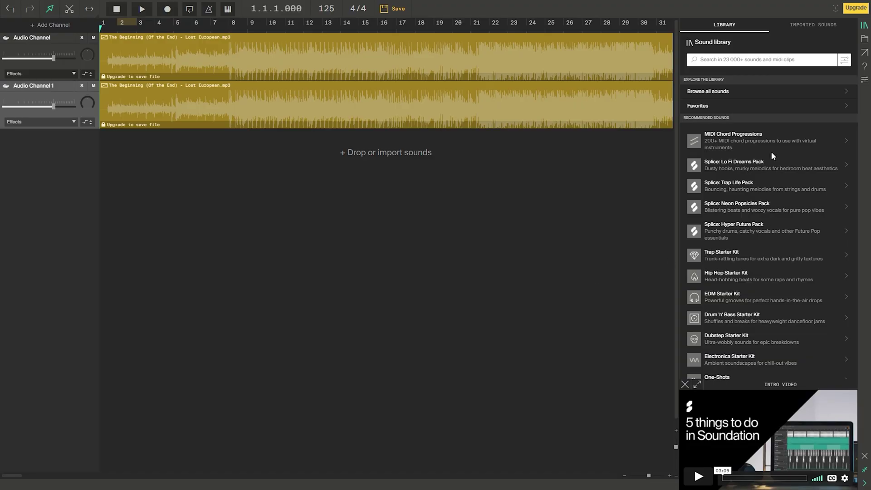
- Browse the Lo Fi Dreams and Neon Popsicles packs and the Imported Sounds section
left_click(776, 167)
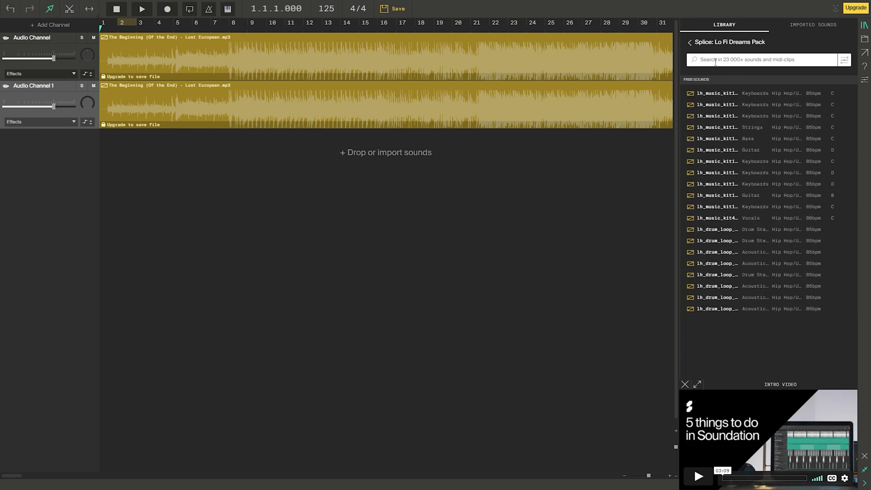
left_click(692, 43)
left_click(734, 207)
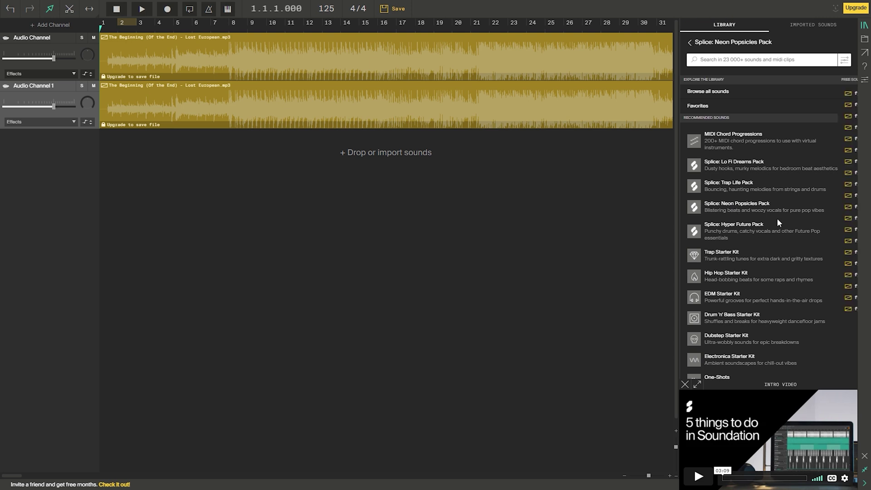
left_click(692, 44)
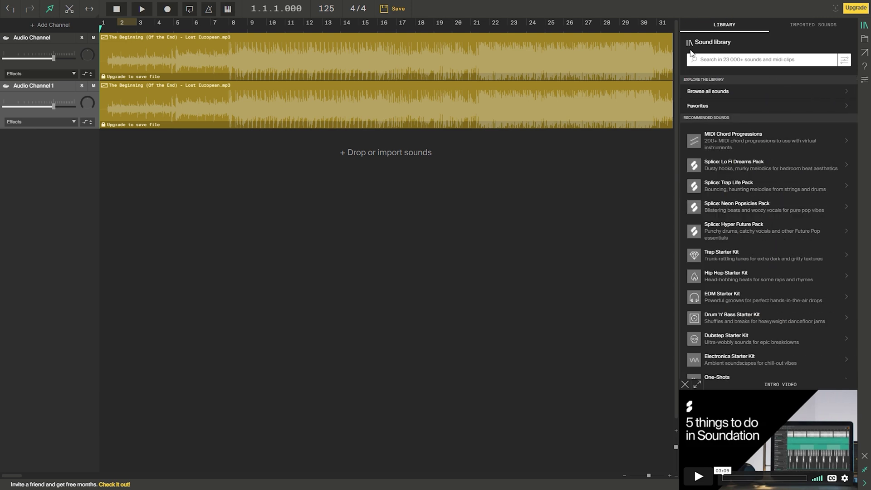
left_click(805, 30)
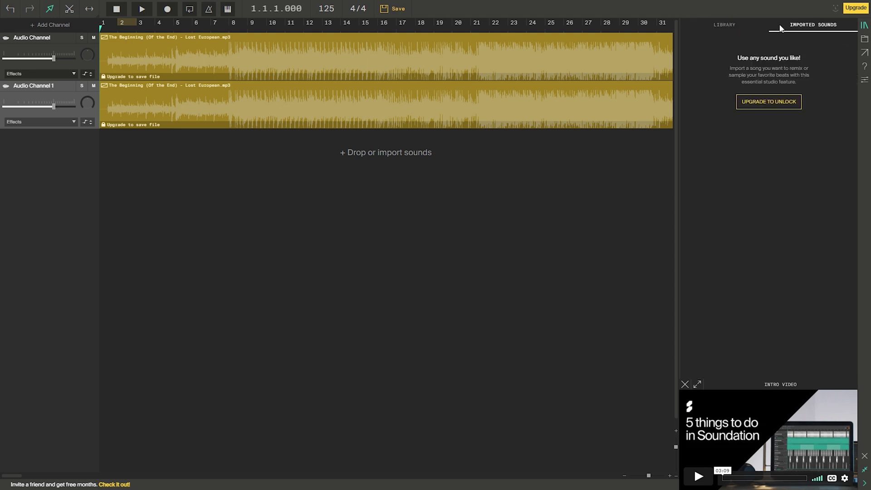
left_click(736, 29)
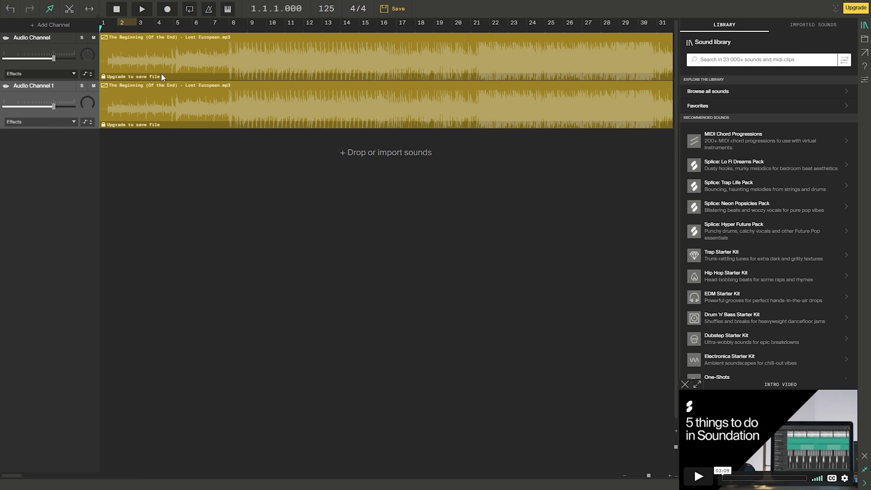
- Select both song clips and show the virtual piano keyboard
left_click(219, 82)
left_click(235, 49)
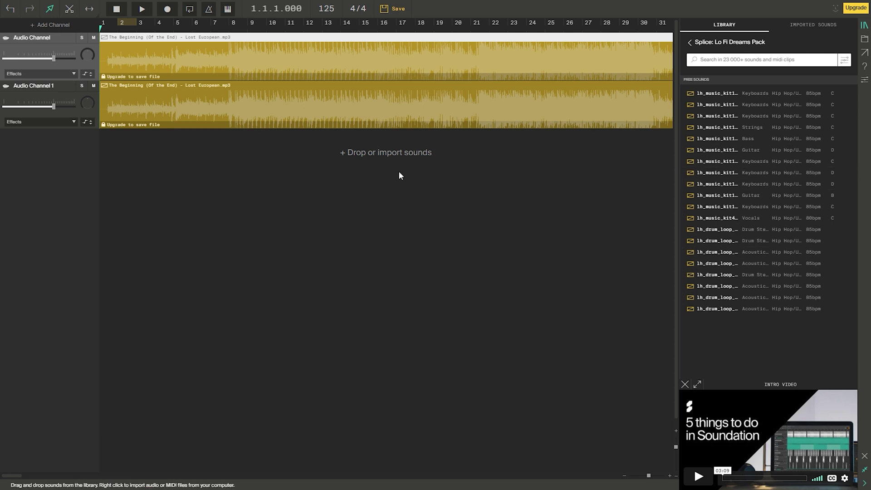
left_click(228, 10)
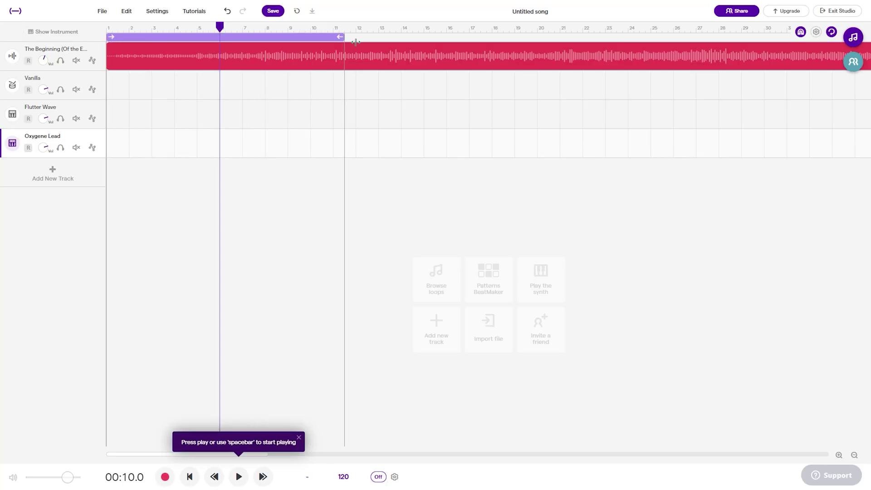
- Extend the loop region to bar 20 and place the playhead at bar 9
left_click_drag(305, 36, 540, 37)
left_click_drag(220, 27, 107, 29)
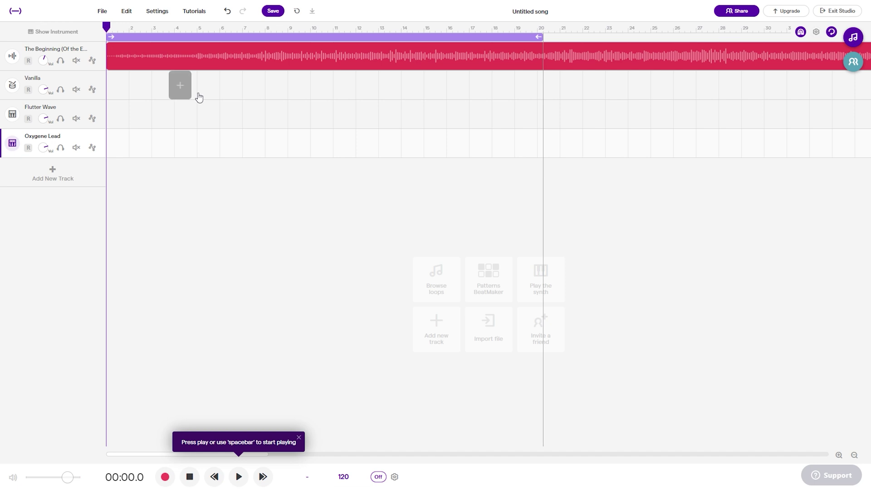
left_click(284, 214)
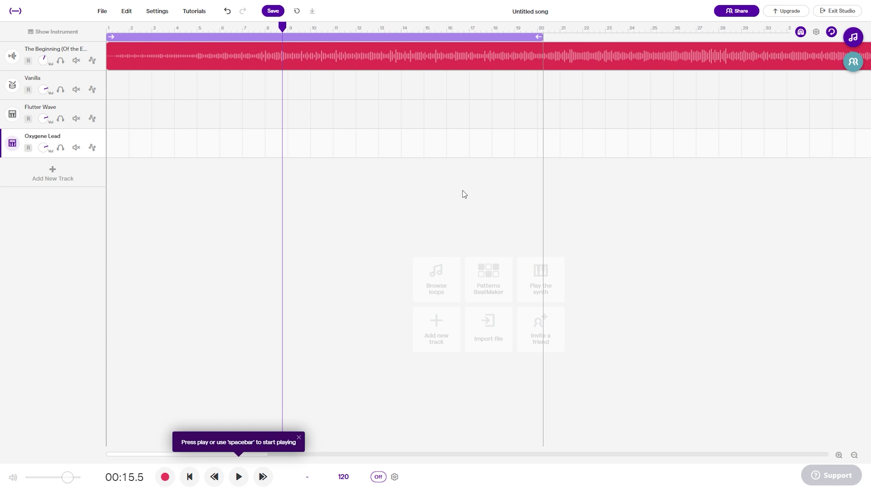
- Glance at the loop browser, then add a drum pattern clip to the Vanilla track
left_click(446, 271)
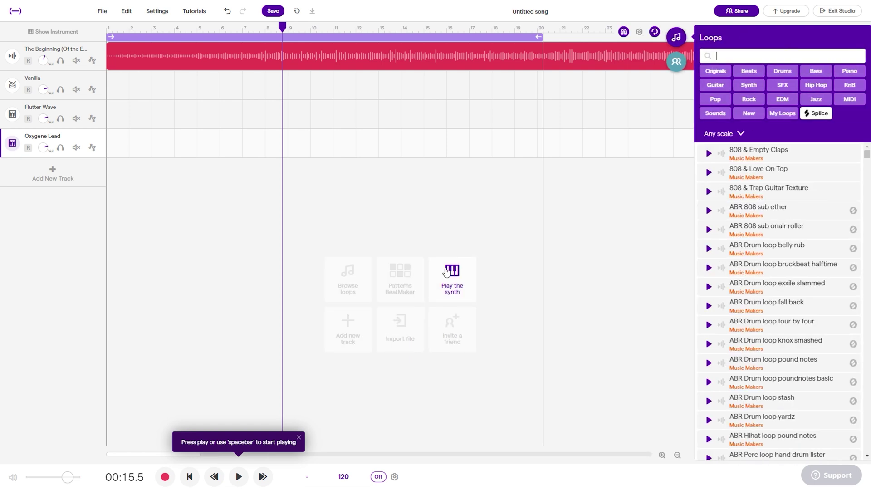
left_click(656, 168)
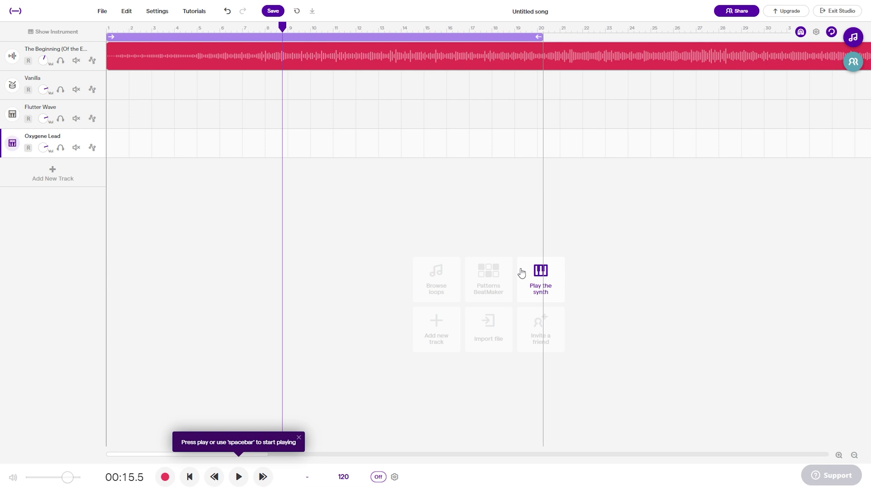
left_click(334, 84)
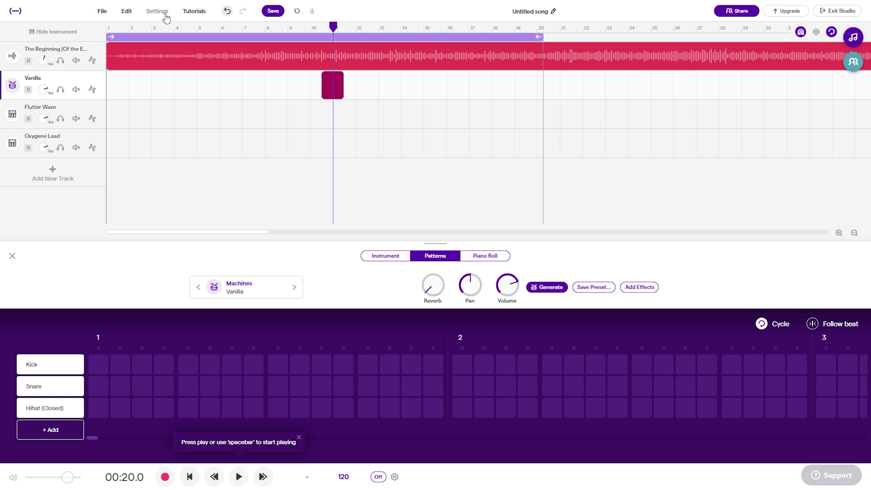
- Watch the getting-started tutorial video, then close it to show collaborators
left_click(197, 15)
left_click(209, 28)
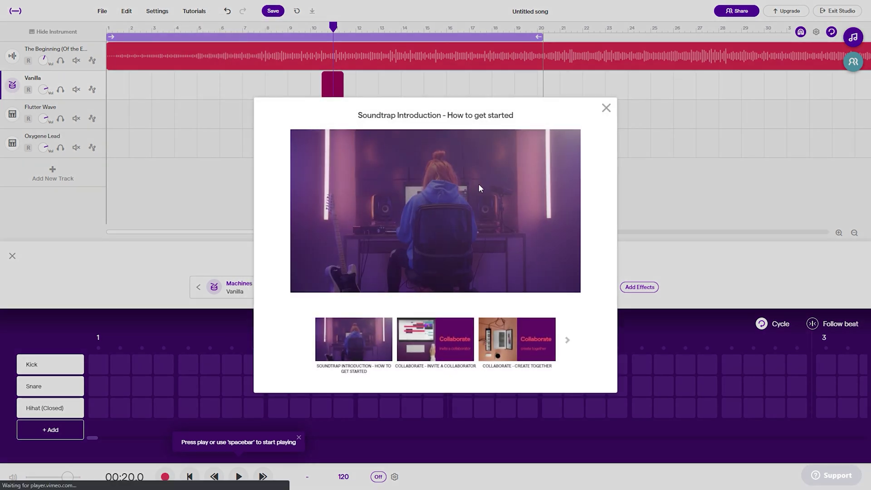
left_click(606, 108)
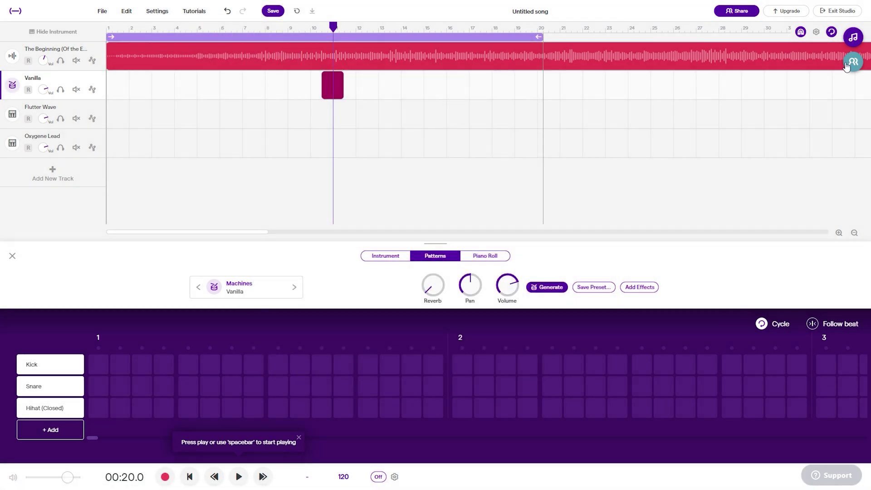